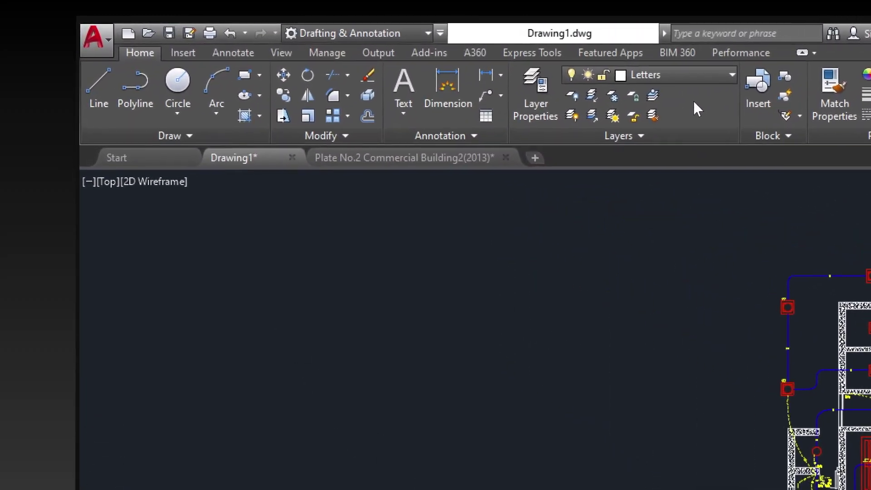
# Step: Open the Layer Properties Manager to list all seven layers, with Letters current
pyautogui.click(712, 78)
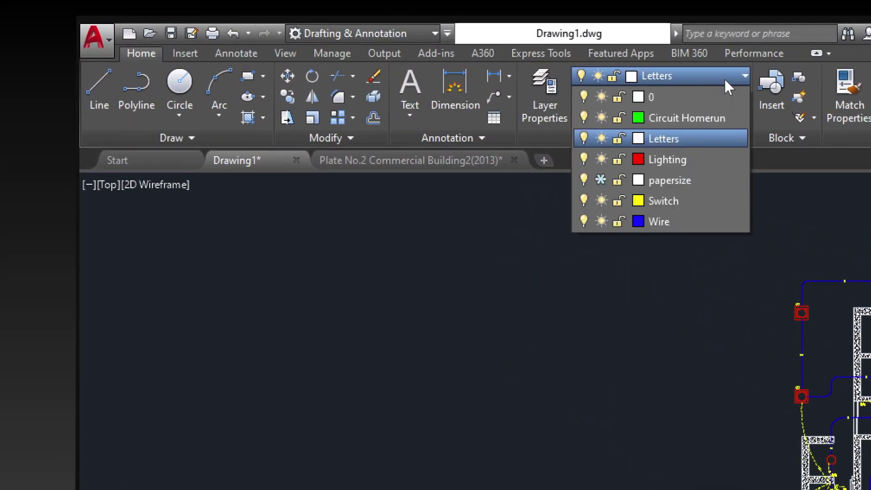
pyautogui.click(725, 81)
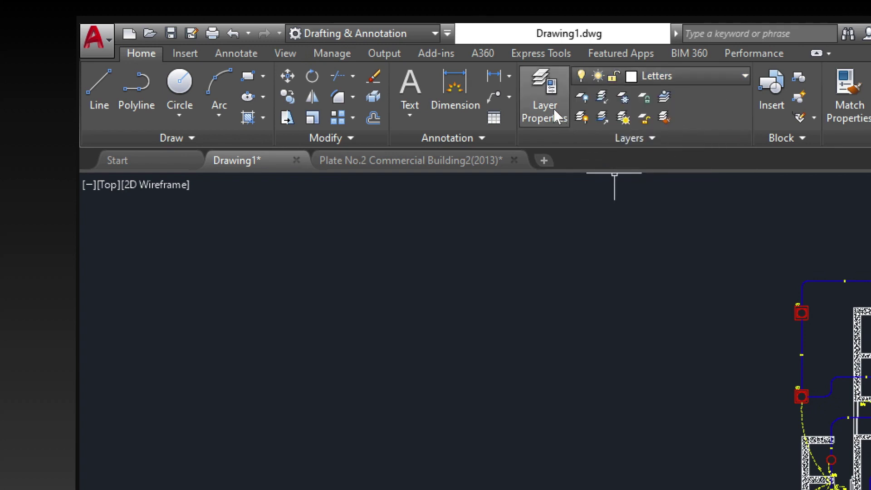
pyautogui.click(546, 93)
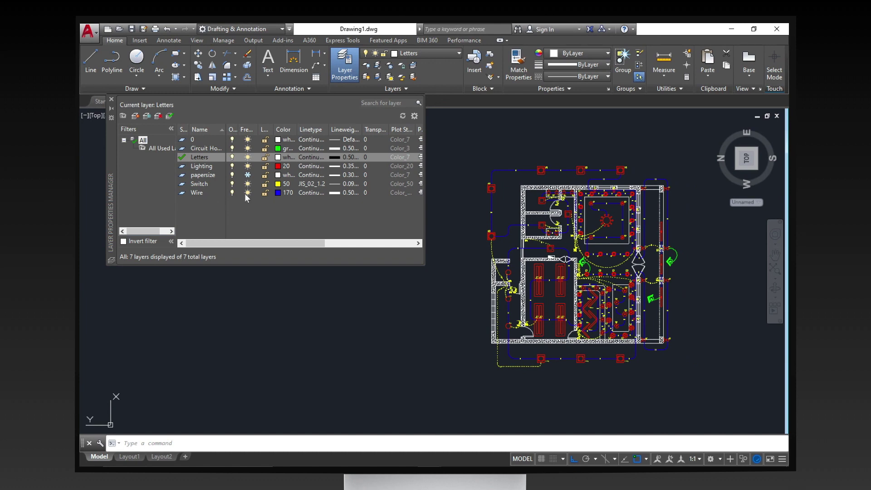
pyautogui.click(248, 140)
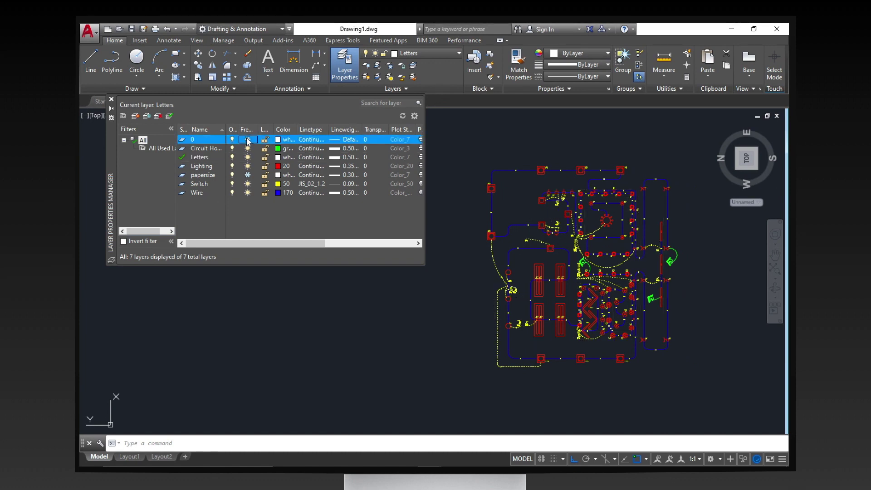
pyautogui.click(248, 139)
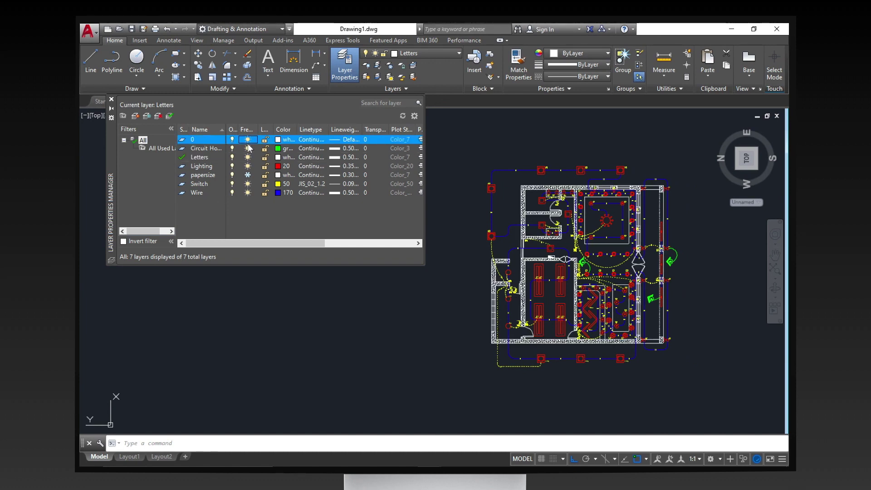
pyautogui.click(249, 150)
pyautogui.click(248, 149)
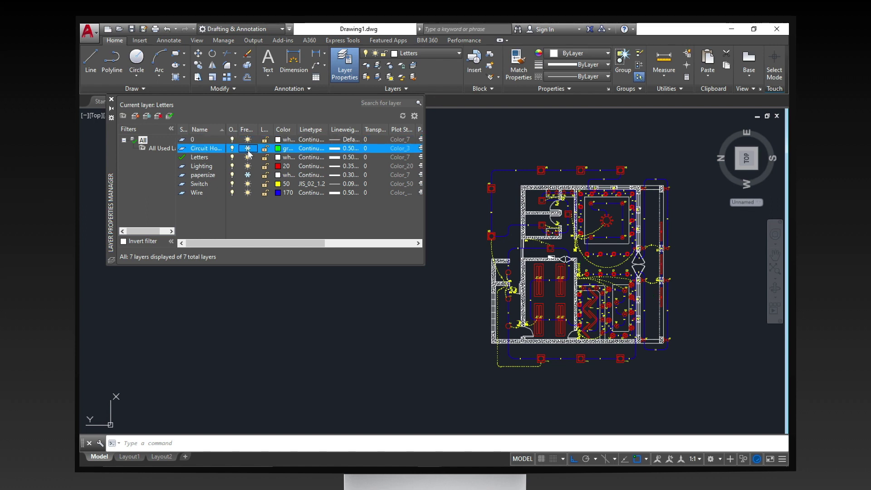
pyautogui.click(248, 149)
pyautogui.click(248, 166)
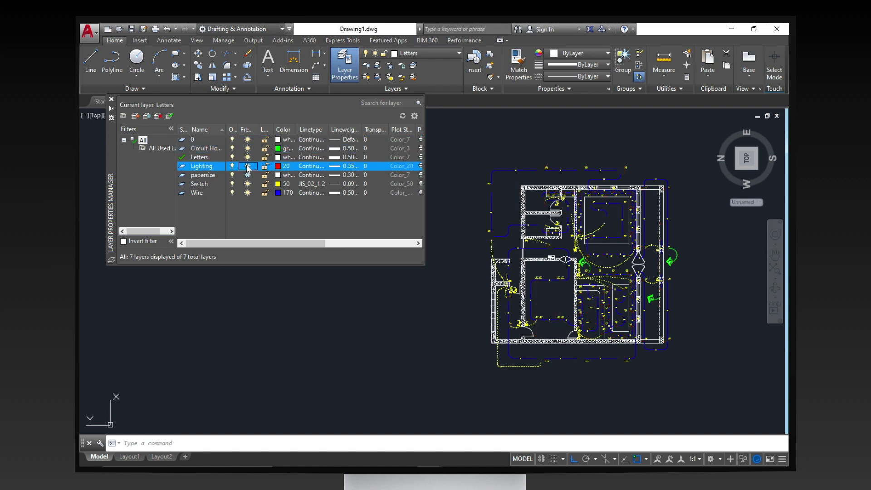
pyautogui.click(247, 166)
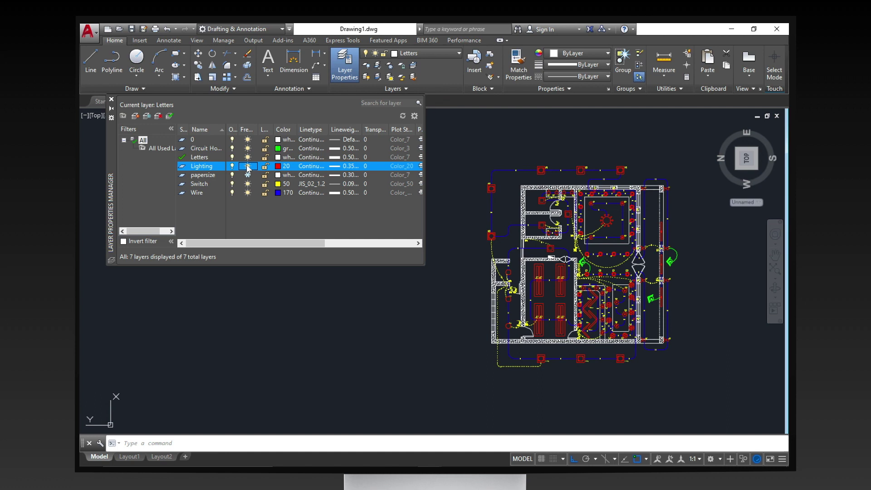
pyautogui.click(247, 193)
pyautogui.click(247, 193)
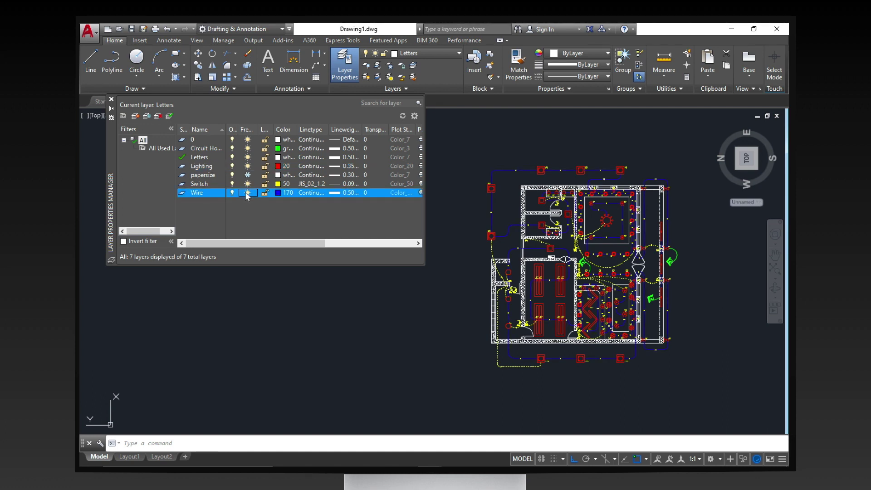
# Step: Change the Wire layer's colour to cyan, index colour 130
pyautogui.click(277, 193)
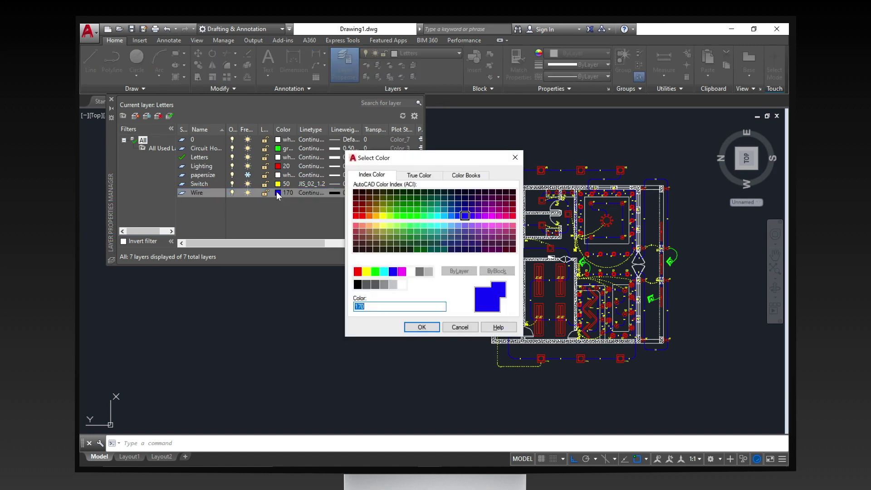
pyautogui.click(437, 216)
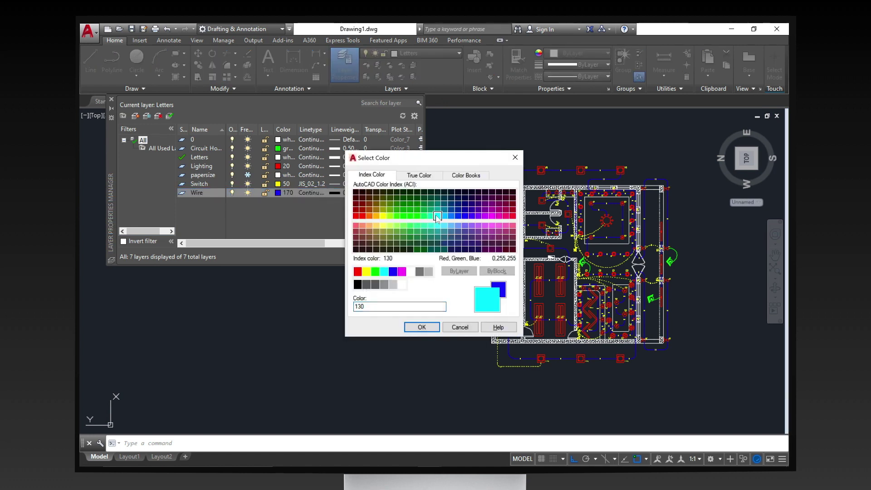
pyautogui.click(434, 325)
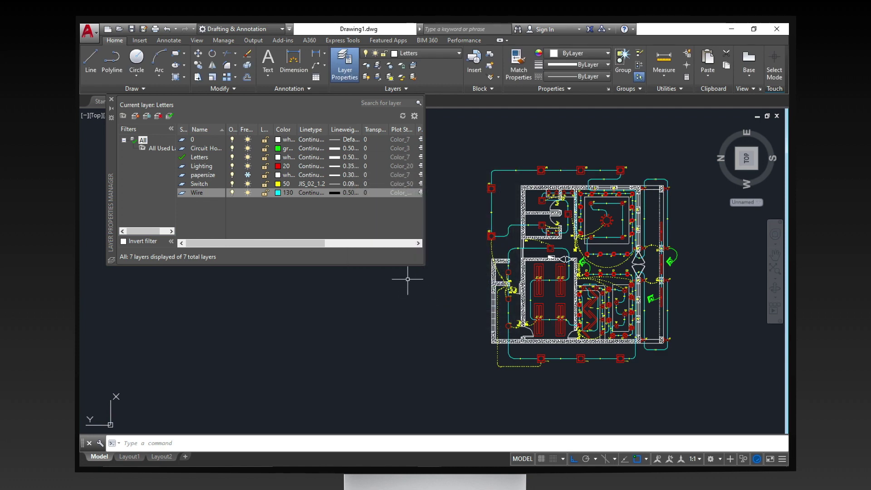
# Step: Set the Wire layer's lineweight to 0.60 mm
pyautogui.click(344, 192)
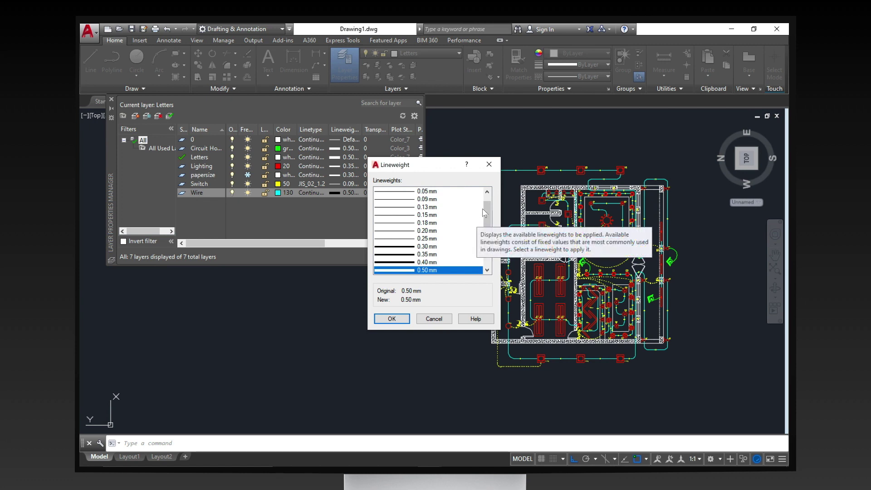
pyautogui.scroll(-1, 483, 205)
pyautogui.moveTo(486, 219)
pyautogui.mouseDown()
pyautogui.moveTo(487, 229)
pyautogui.moveTo(488, 222)
pyautogui.mouseUp()
pyautogui.click(409, 246)
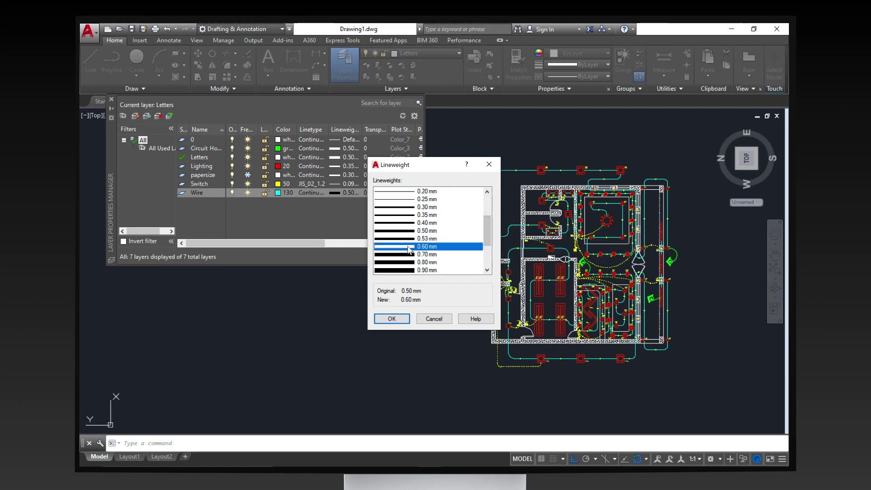
pyautogui.click(401, 320)
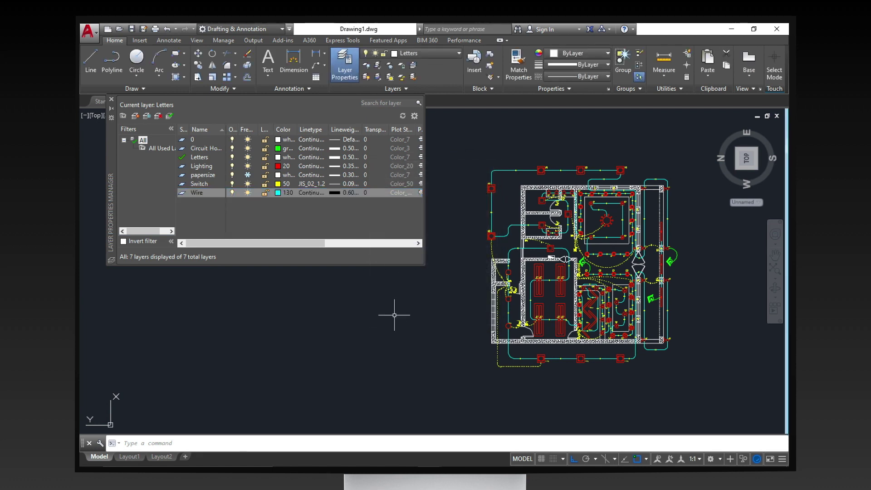
# Step: Load the FENCELINE2 linetype and assign it to the Wire layer
pyautogui.click(311, 192)
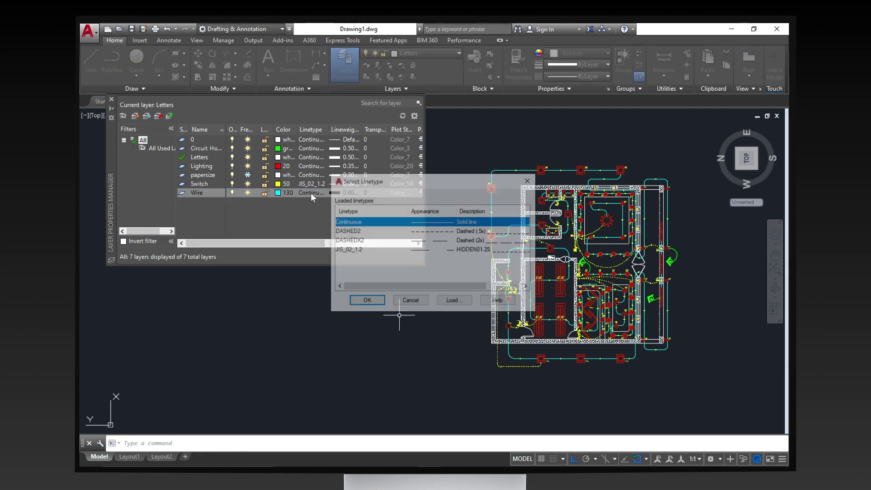
pyautogui.click(454, 301)
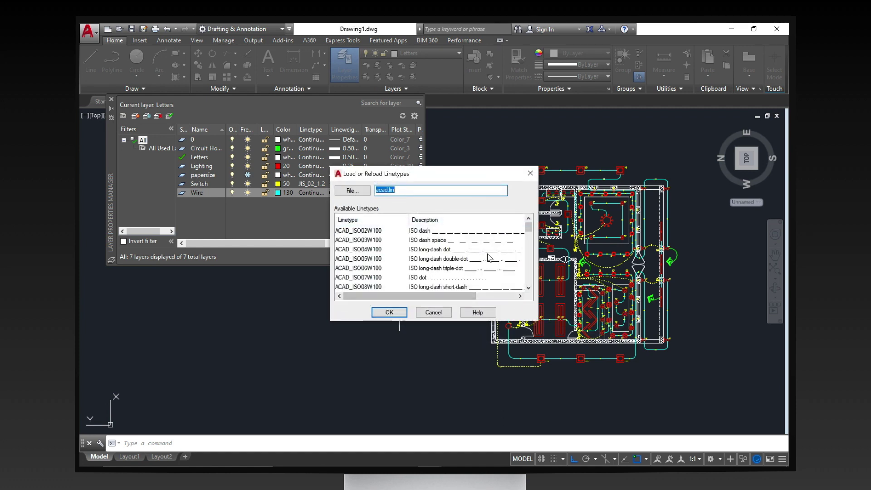
pyautogui.moveTo(527, 227); pyautogui.dragTo(534, 271)
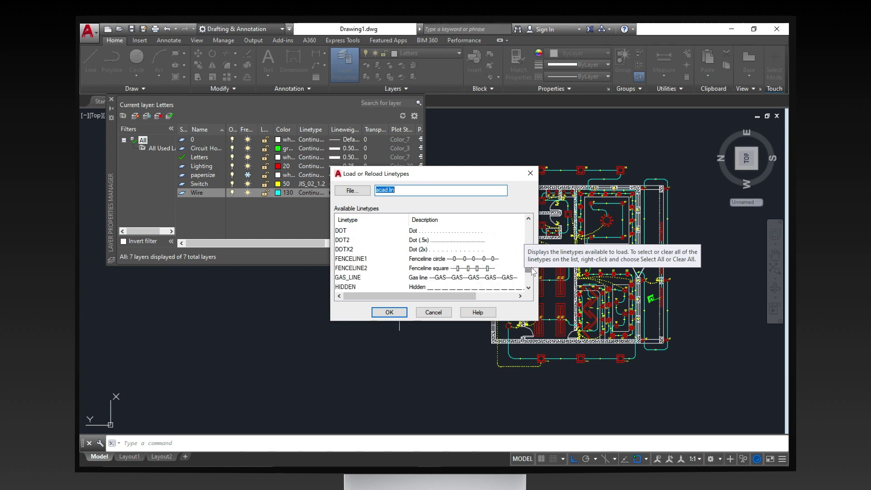
pyautogui.click(420, 270)
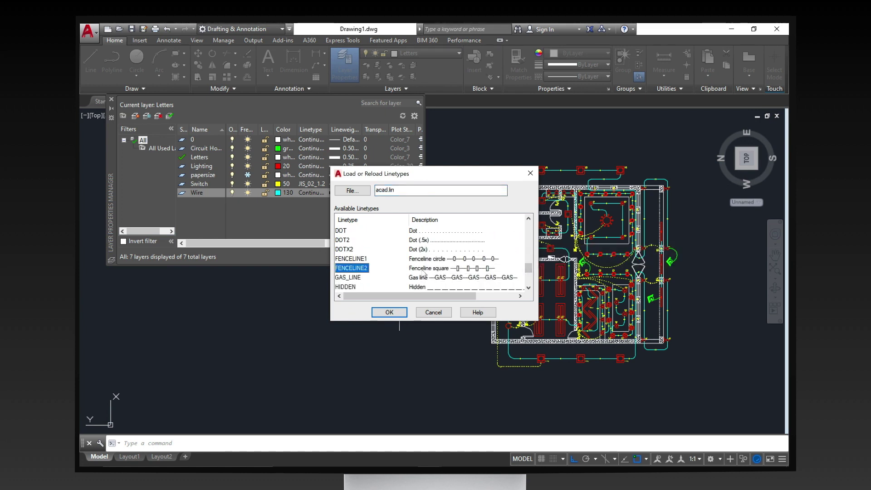
pyautogui.click(391, 312)
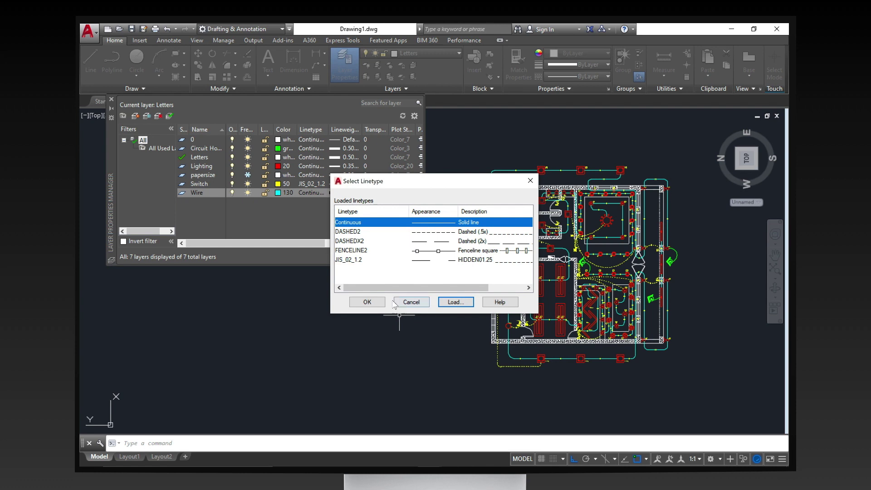
pyautogui.click(378, 251)
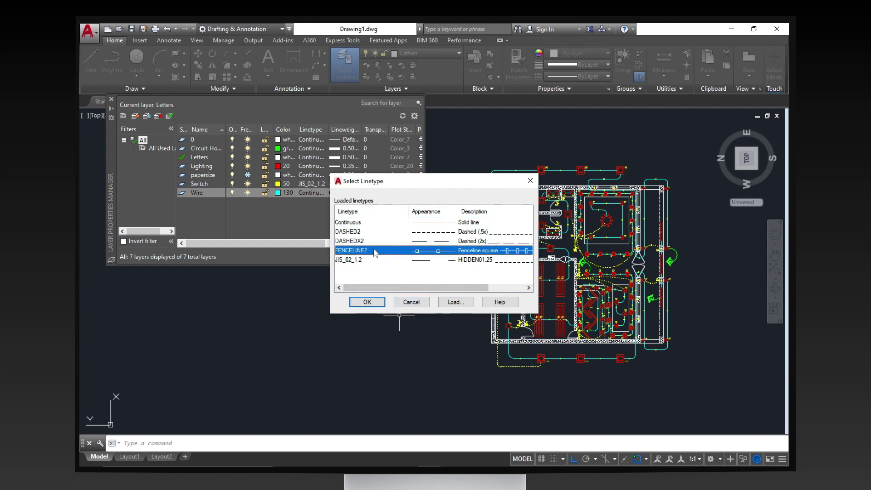
pyautogui.click(366, 302)
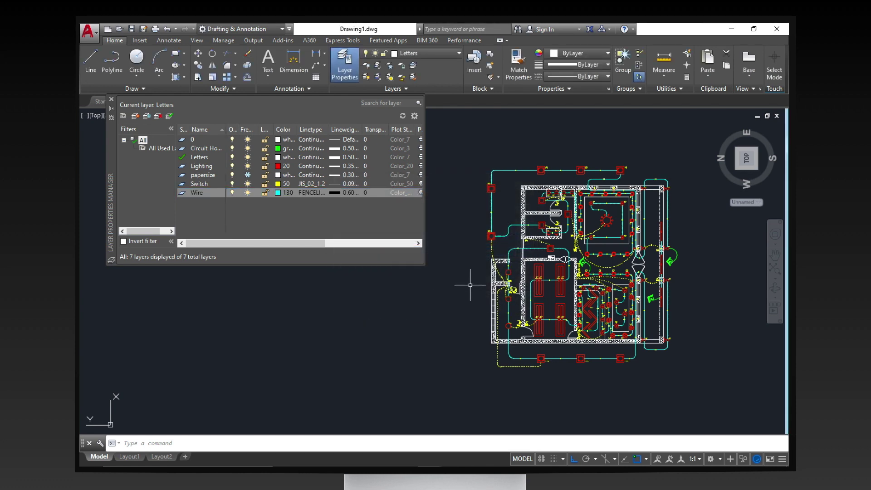
# Step: Switch the Wire layer's linetype back to Continuous
pyautogui.scroll(7, 557, 172)
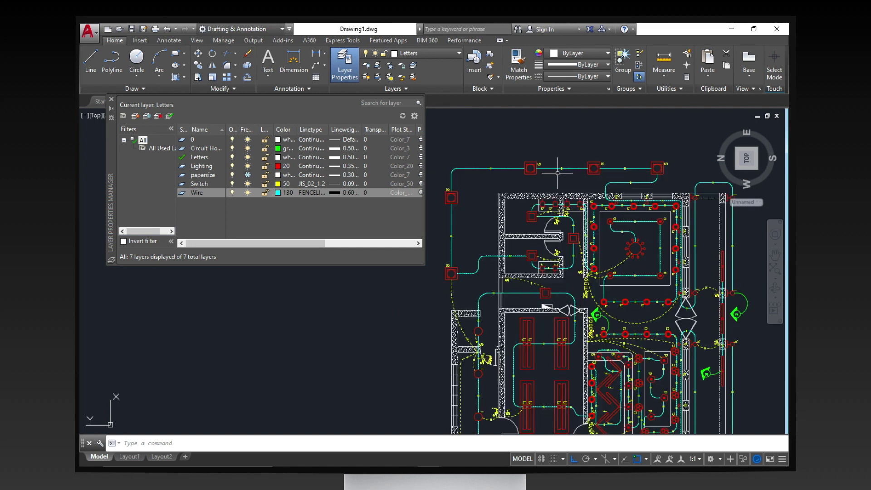
pyautogui.scroll(2, 557, 174)
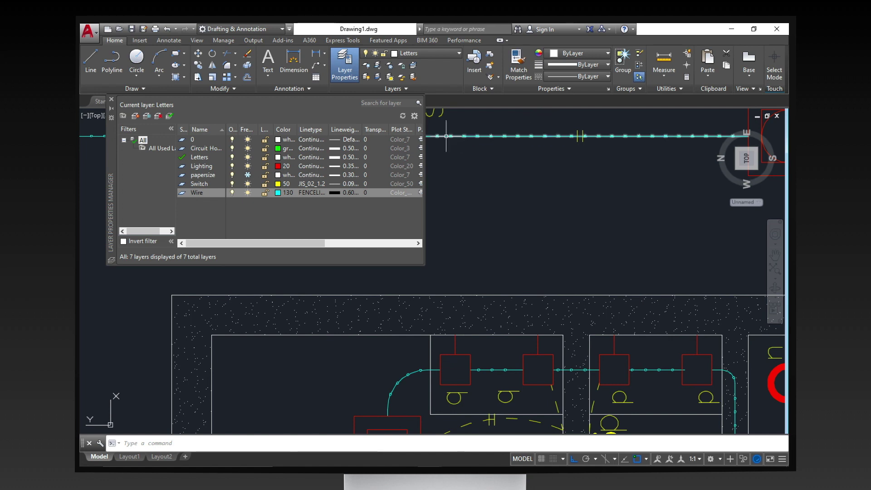
pyautogui.click(316, 190)
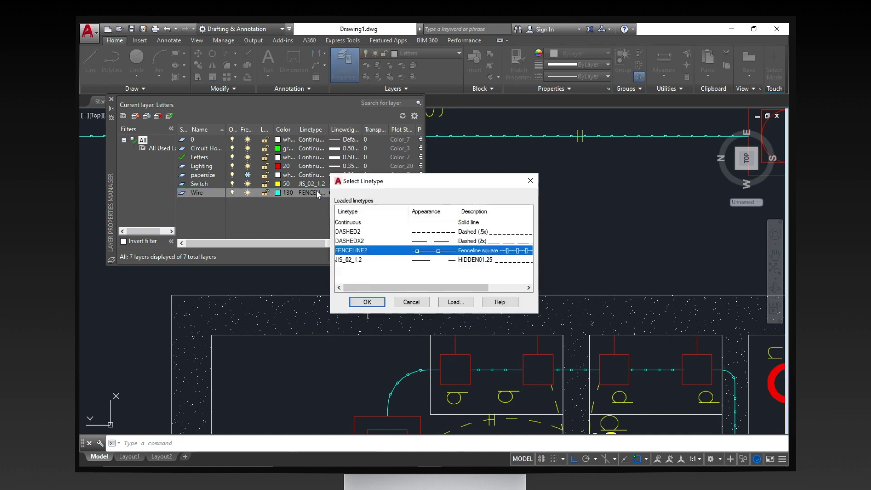
pyautogui.click(376, 222)
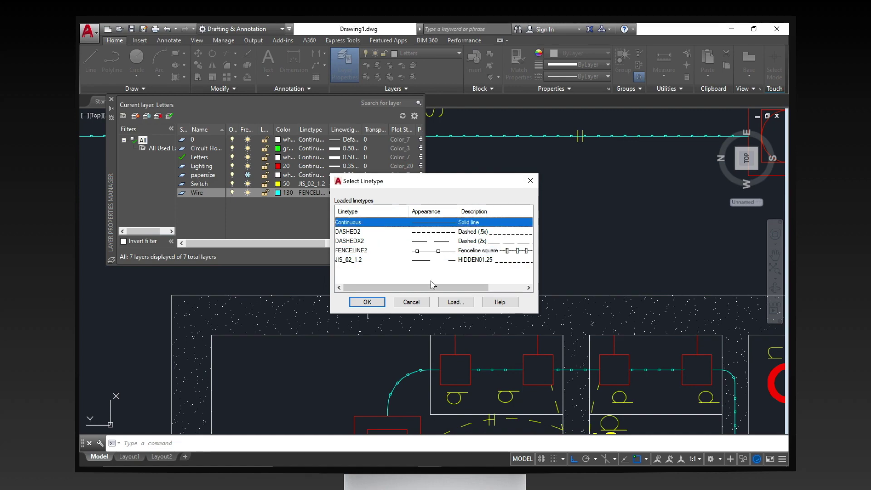
pyautogui.click(367, 302)
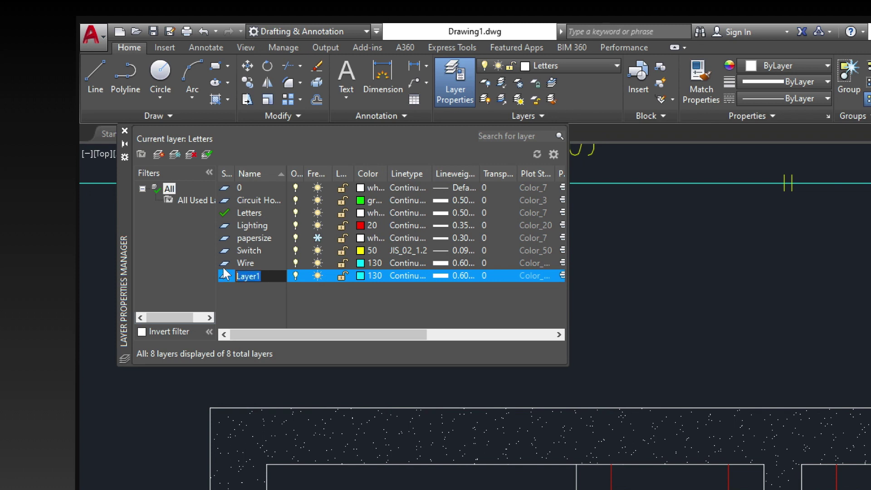
# Step: Name the new layer Chandeliers and give it orange colour 40
pyautogui.write('Chandeliers')
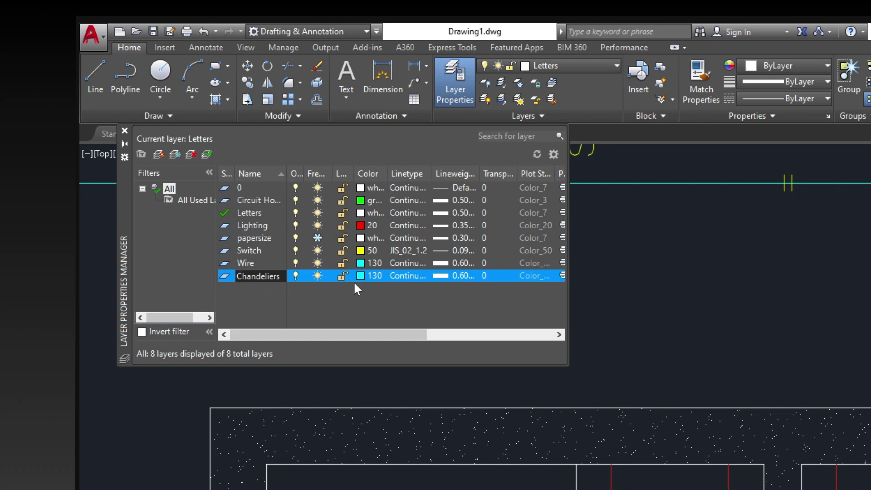
pyautogui.click(363, 274)
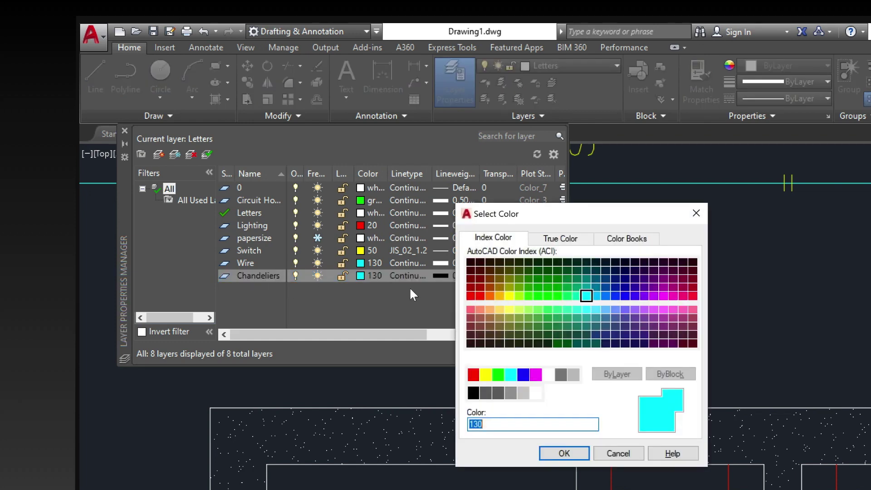
pyautogui.click(500, 297)
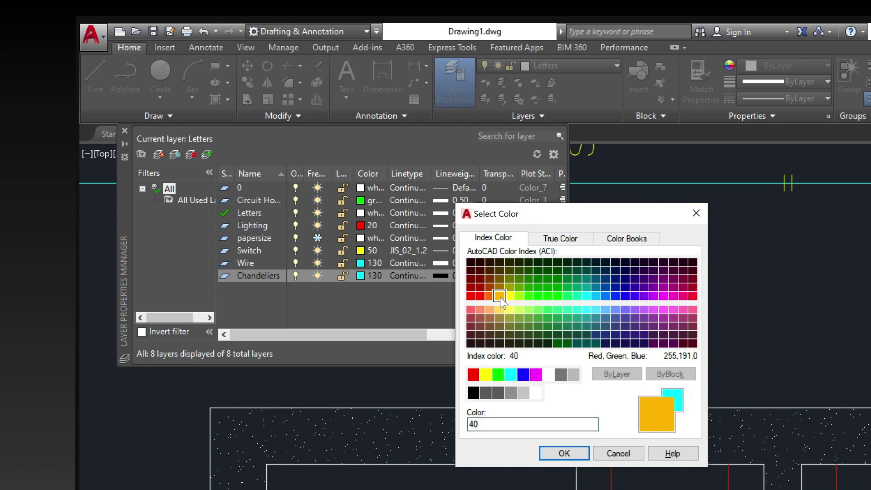
pyautogui.click(564, 453)
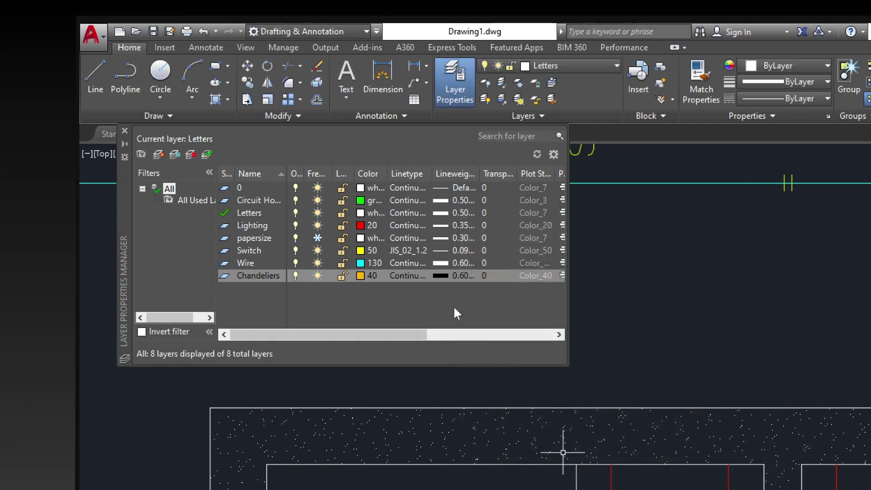
# Step: Keep Continuous linetype for Chandeliers and set its lineweight to 0.30 mm
pyautogui.click(416, 276)
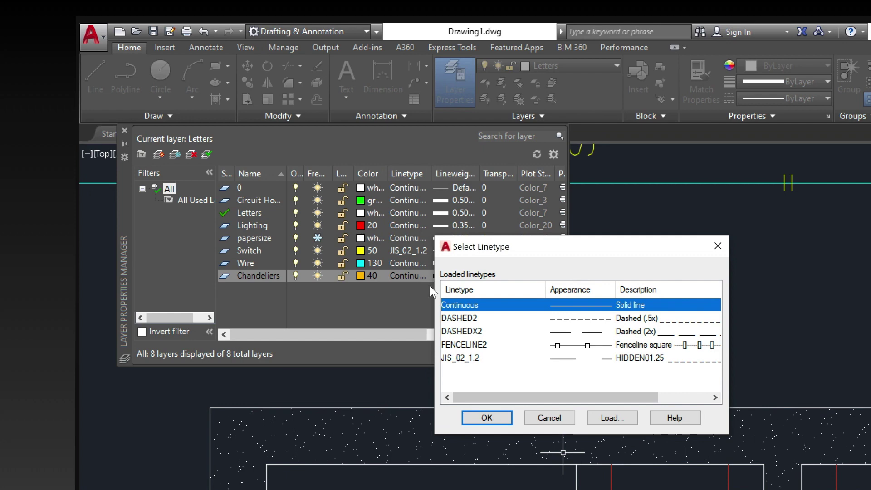
pyautogui.click(495, 418)
pyautogui.click(458, 272)
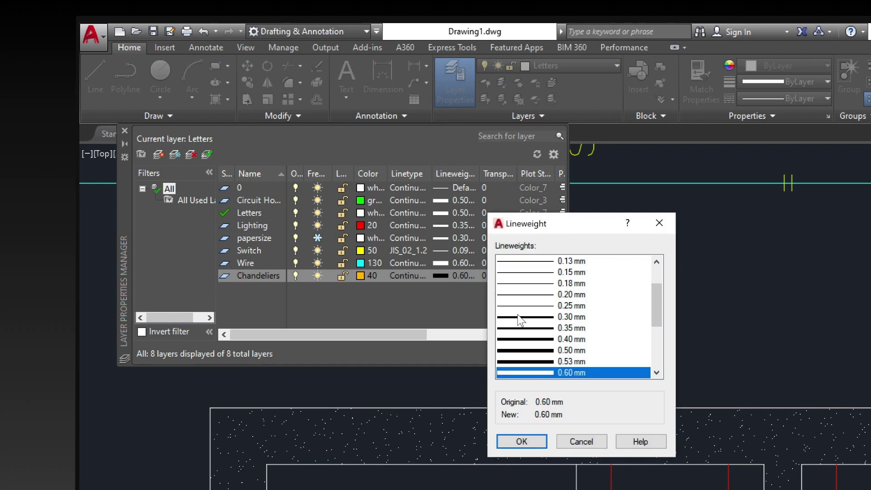
pyautogui.click(521, 319)
pyautogui.click(534, 444)
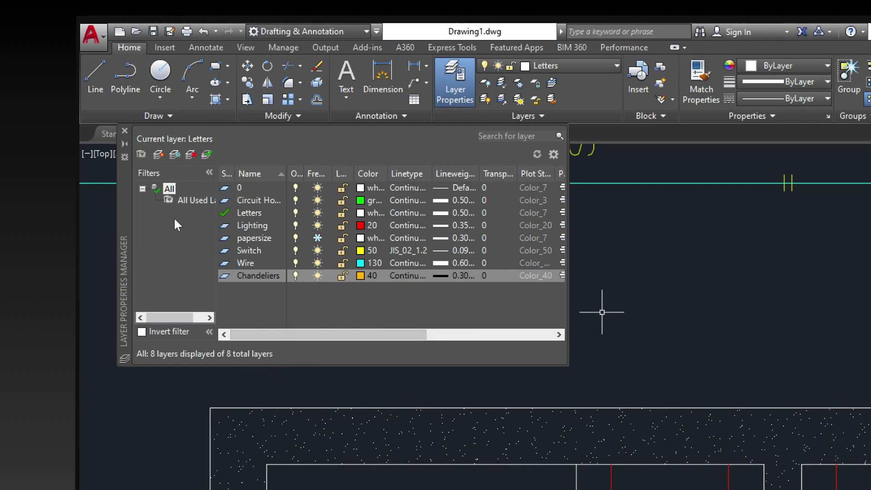
# Step: Delete the Chandeliers layer and close the Layer Properties Manager
pyautogui.click(246, 275)
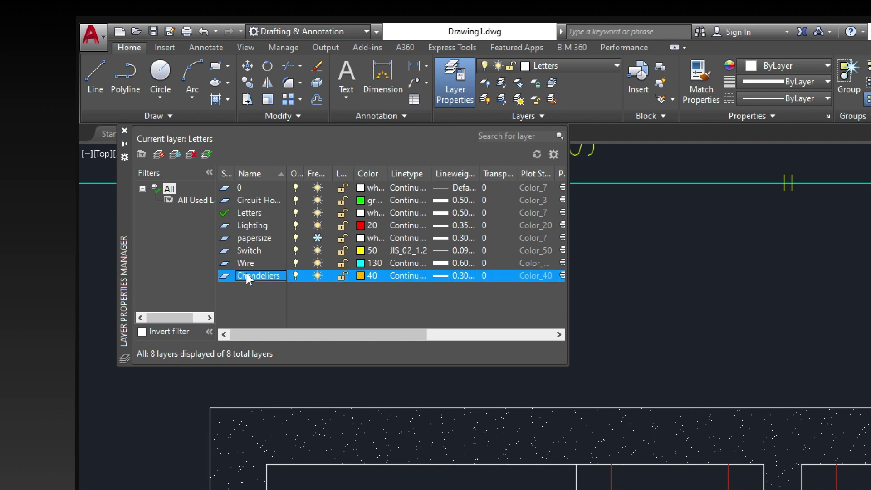
pyautogui.click(190, 154)
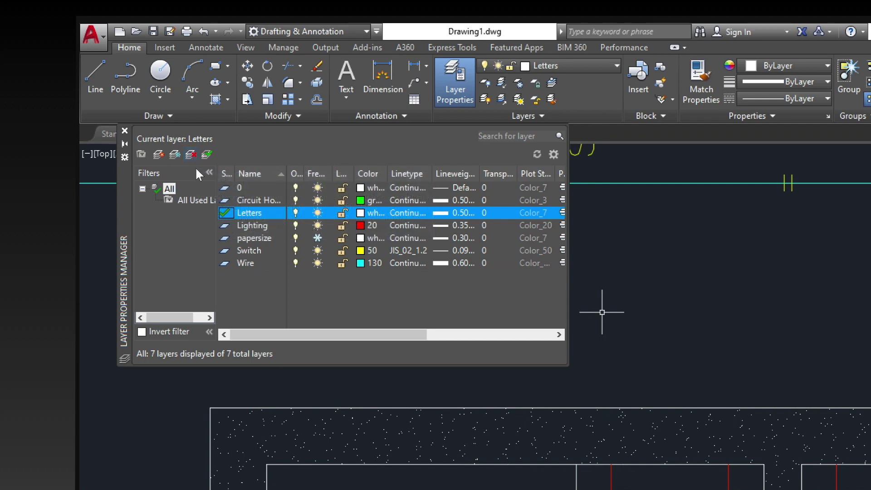
pyautogui.click(124, 132)
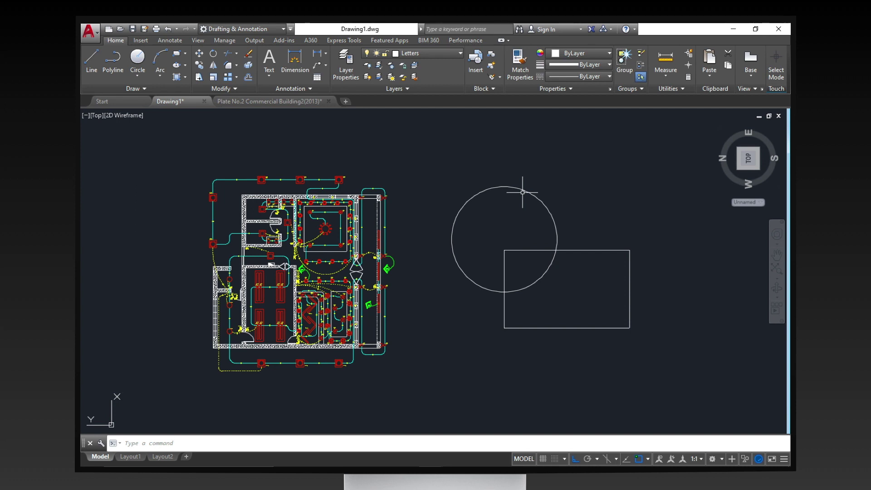
# Step: Make Circuit Homerun current and draw a closed four-line outline around the circle
pyautogui.click(450, 54)
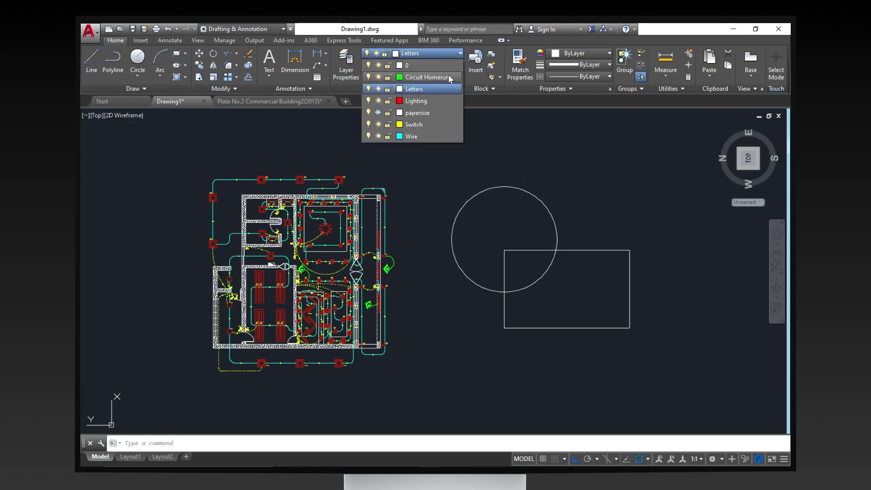
pyautogui.click(448, 75)
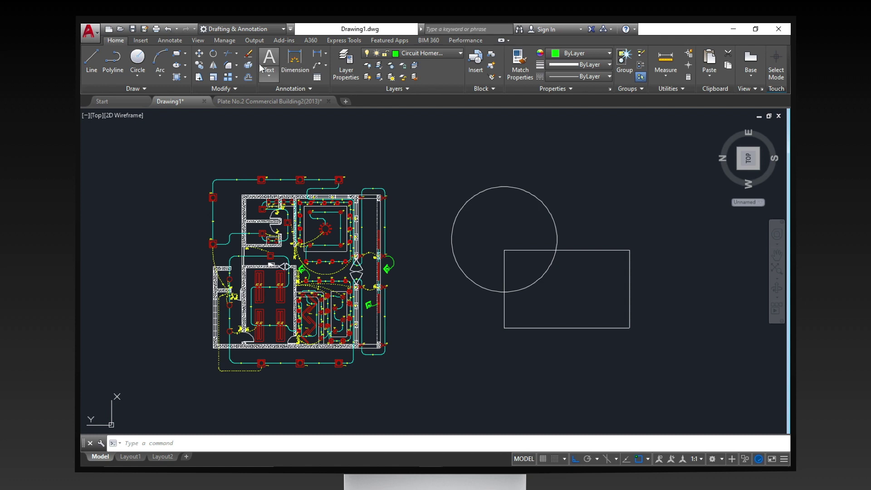
pyautogui.click(87, 55)
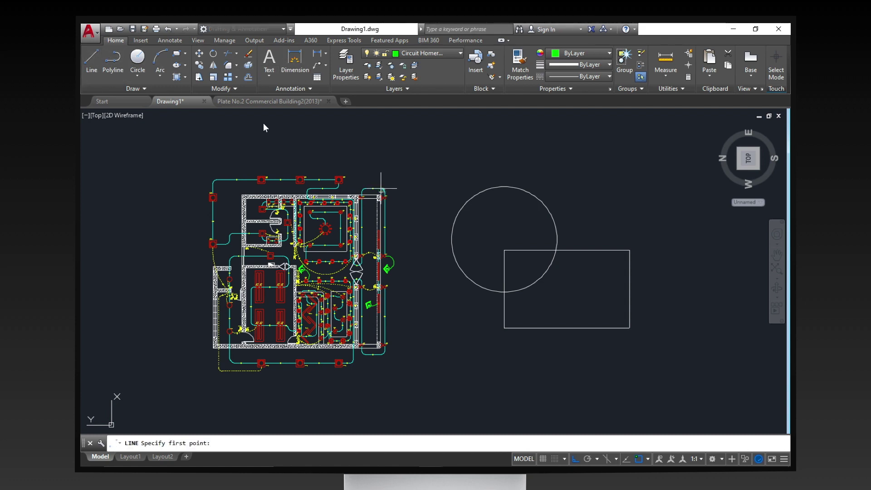
pyautogui.click(436, 201)
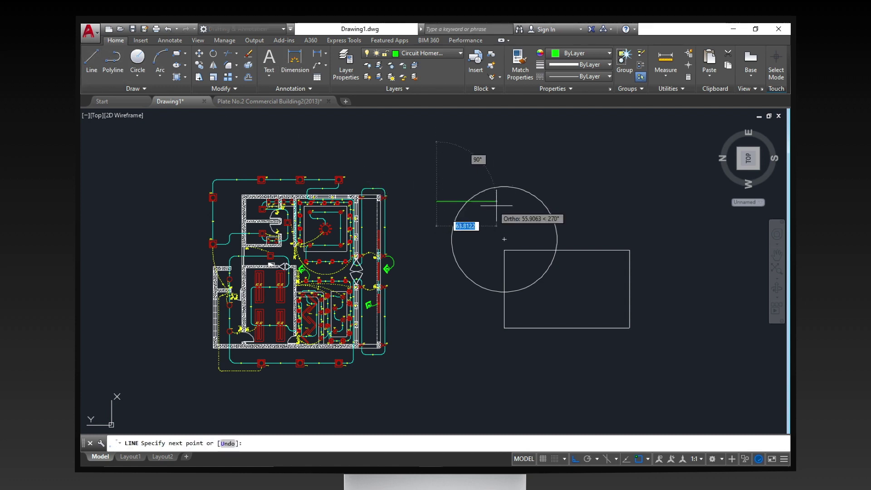
pyautogui.click(588, 217)
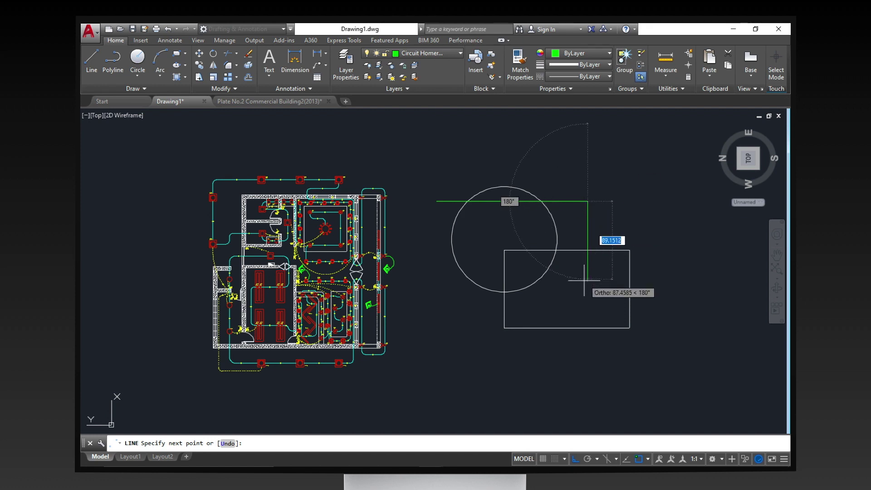
pyautogui.click(587, 300)
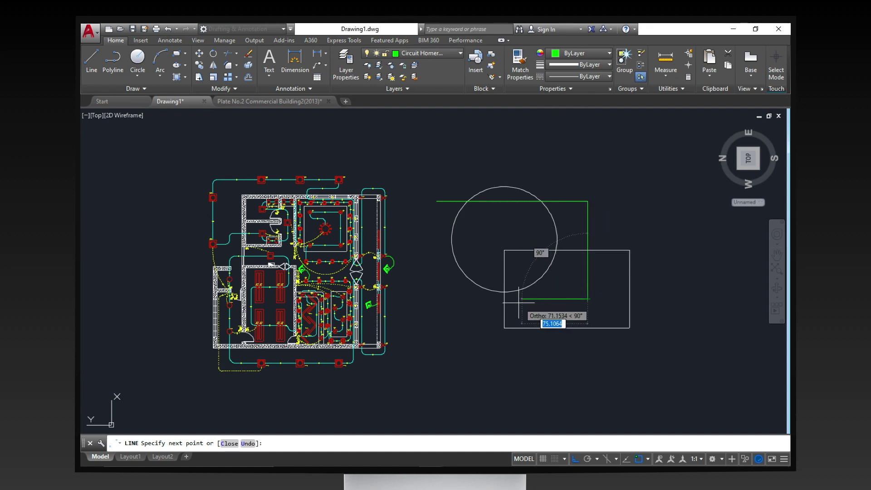
pyautogui.click(429, 299)
pyautogui.click(436, 201)
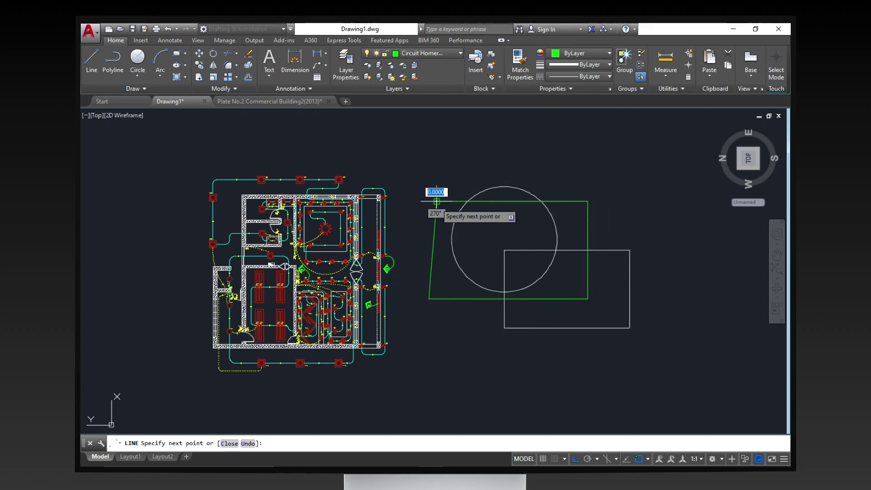
pyautogui.press('Return')
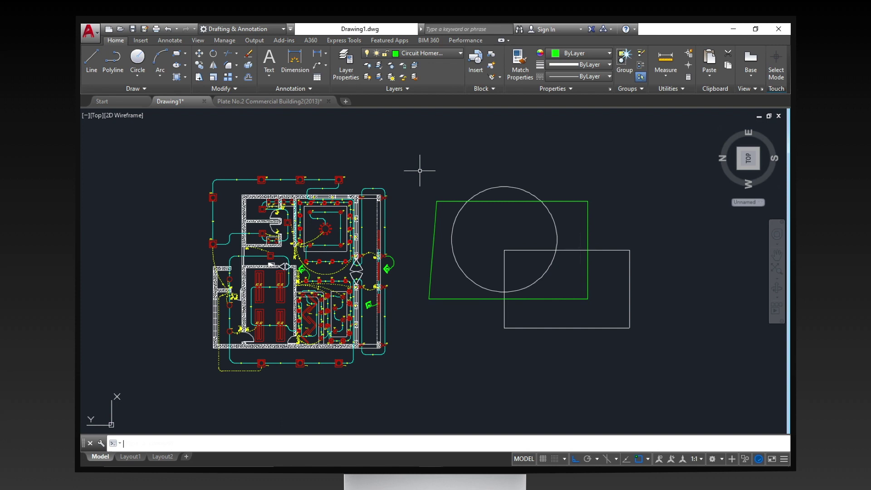
# Step: Move the white rectangle onto the Wire layer so it displays in cyan
pyautogui.click(614, 249)
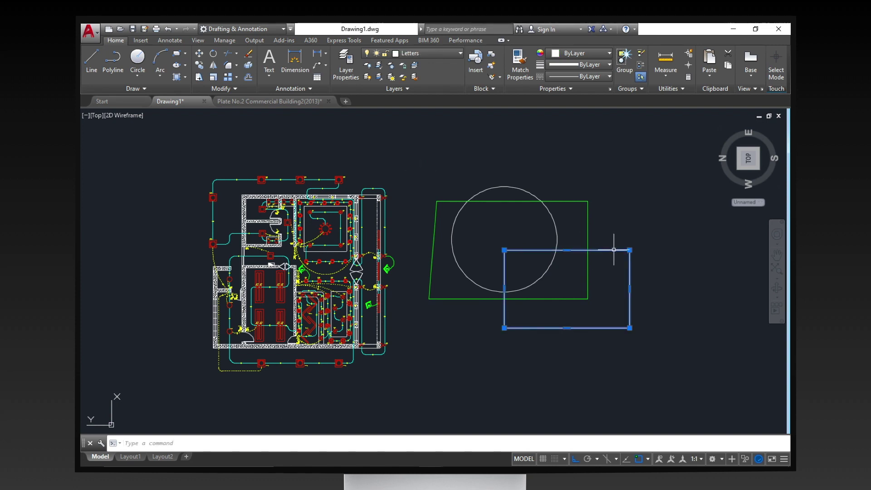
pyautogui.click(454, 56)
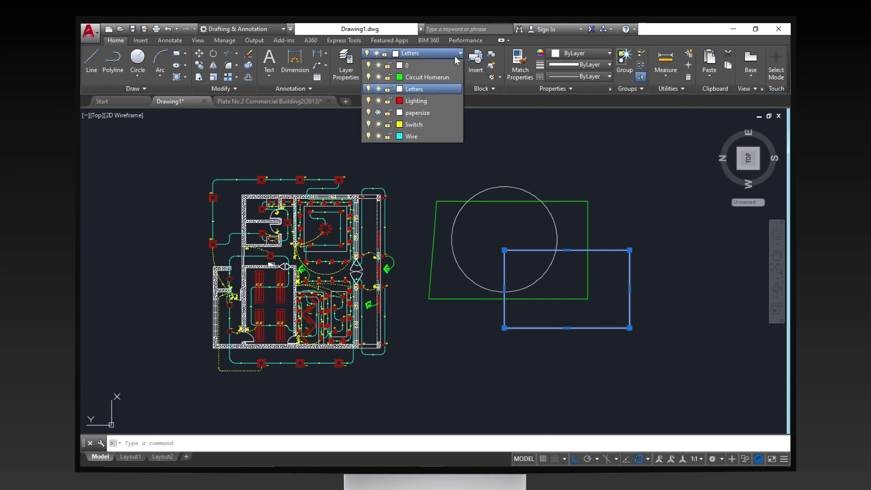
pyautogui.click(425, 135)
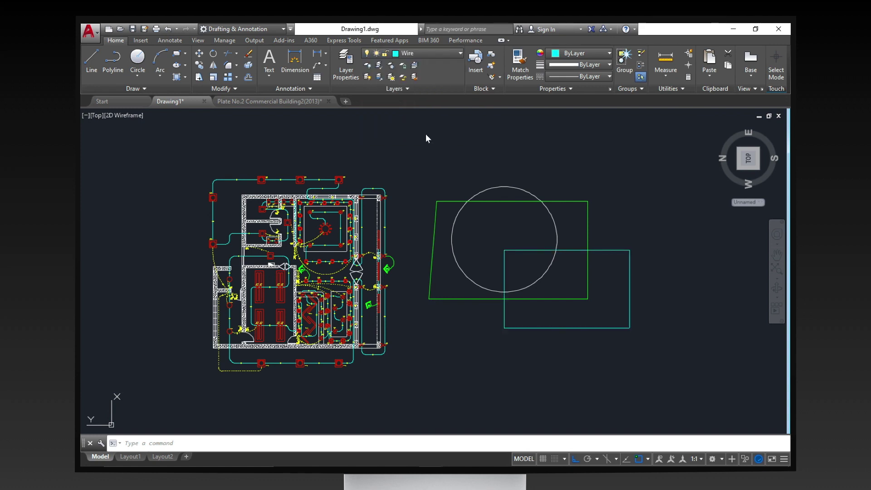